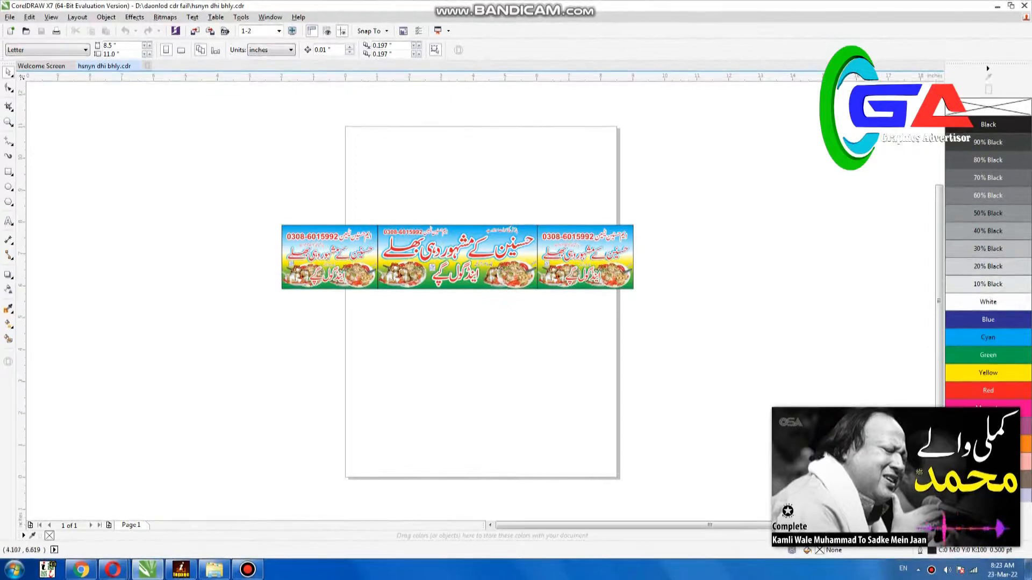
Ungroup the banner's middle panel and select the food plate image beside its left edge.
{"action": "key", "text": "F4"}
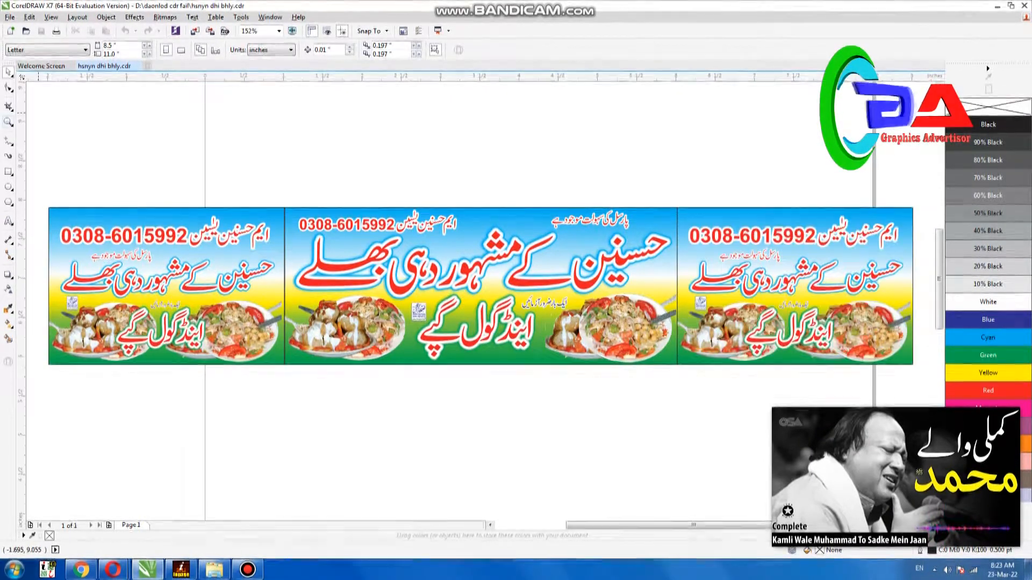
{"action": "key", "text": "z"}
{"action": "left_click_drag", "start_coordinate": [324, 189], "coordinate": [648, 378]}
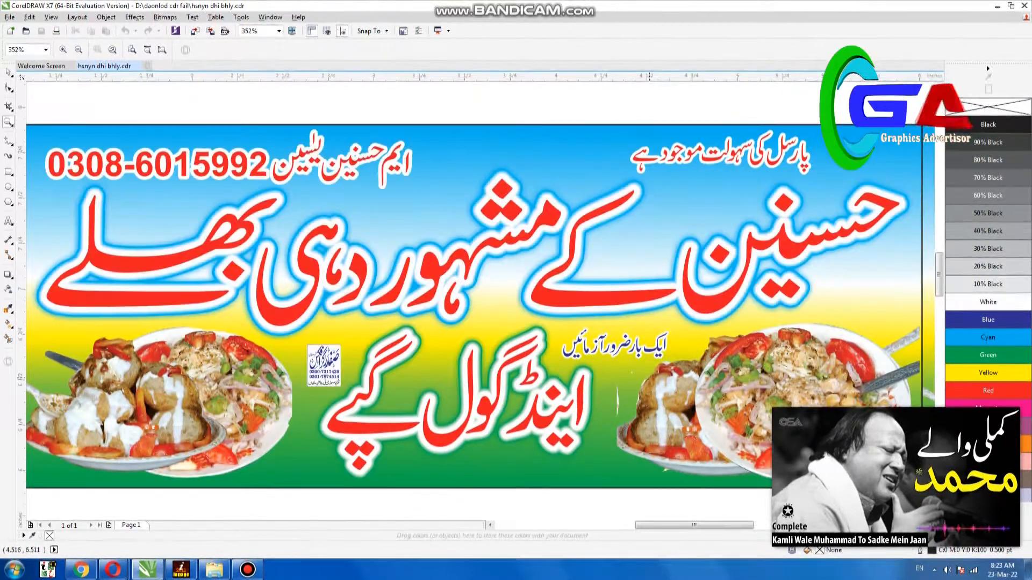
{"action": "scroll", "coordinate": [649, 377], "scroll_direction": "down", "scroll_amount": 2}
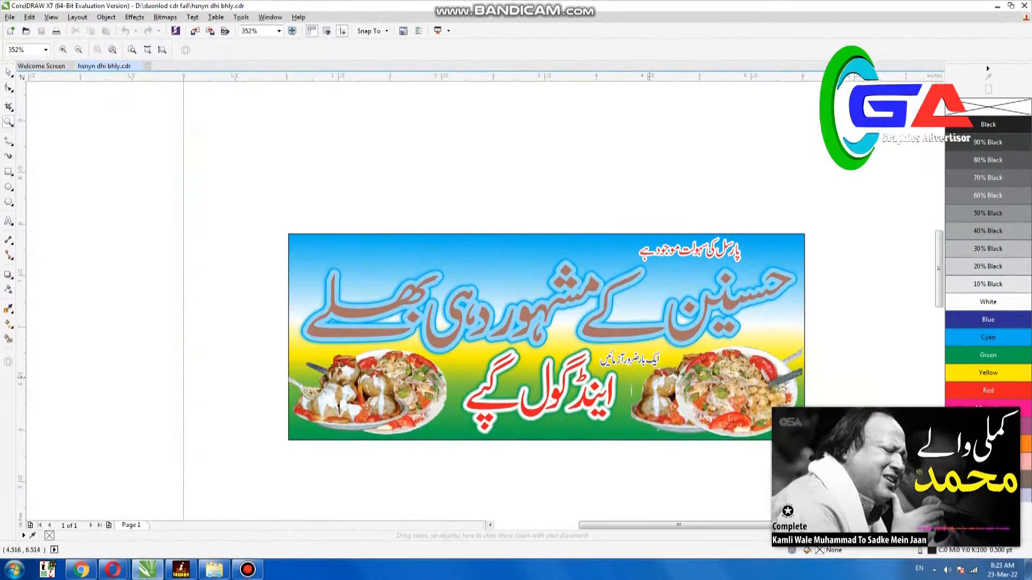
{"action": "left_click_drag", "start_coordinate": [298, 231], "coordinate": [596, 488]}
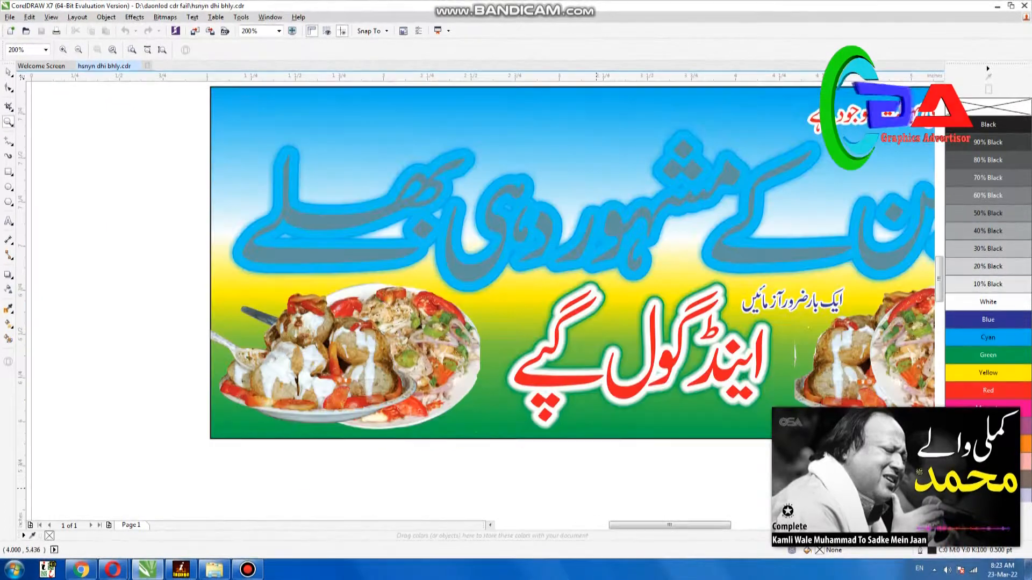
{"action": "key", "text": "space"}
{"action": "left_click", "coordinate": [336, 346]}
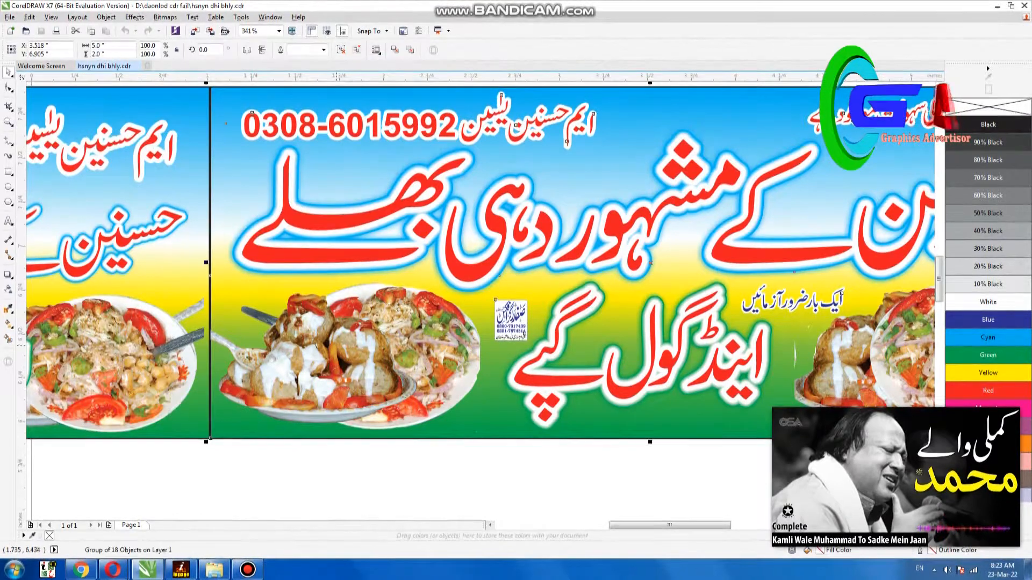
{"action": "key", "text": "ctrl+u"}
{"action": "left_click", "coordinate": [293, 483]}
{"action": "left_click", "coordinate": [323, 369]}
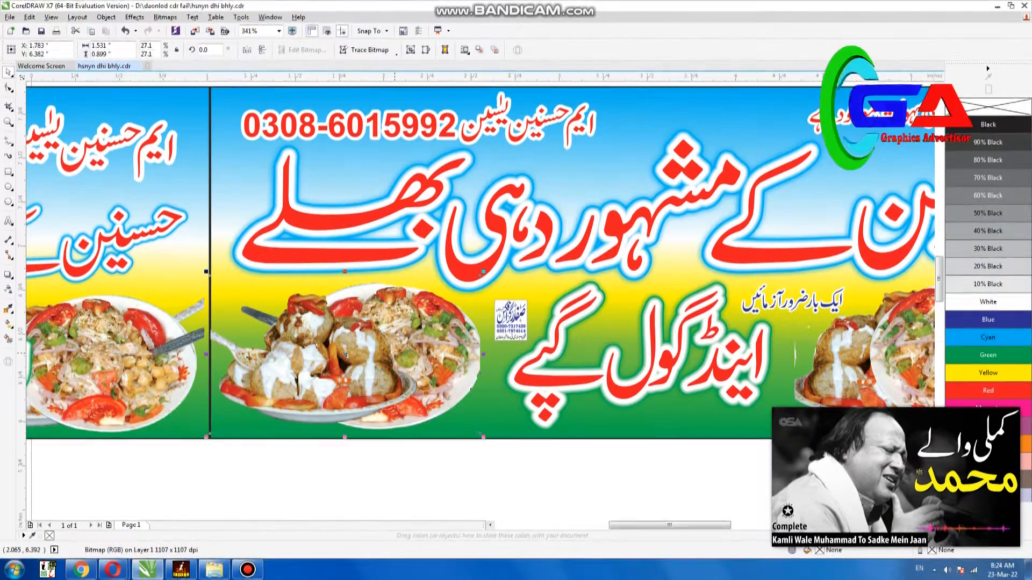
{"action": "mouse_move", "coordinate": [855, 421]}
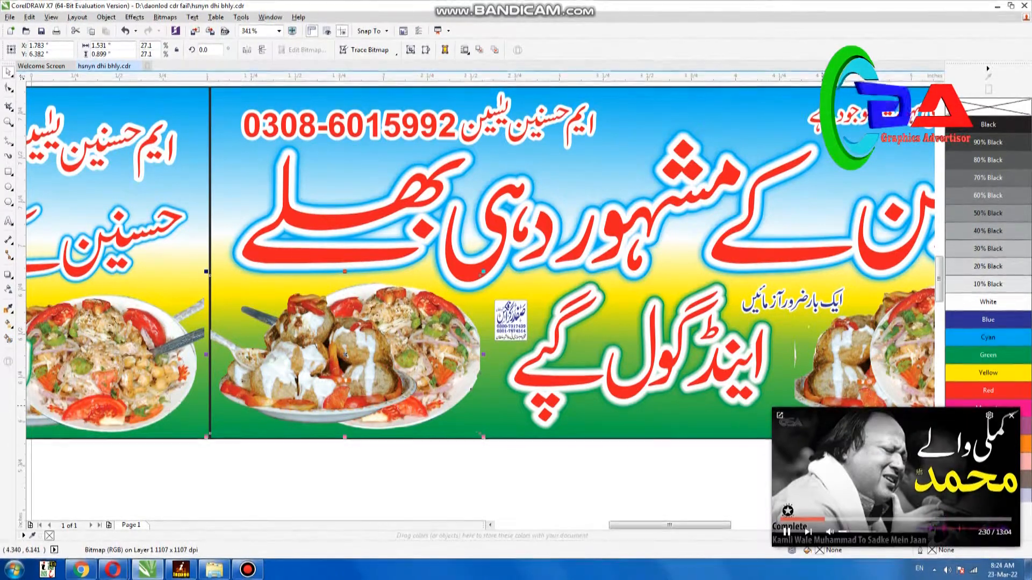
{"action": "left_click", "coordinate": [780, 416]}
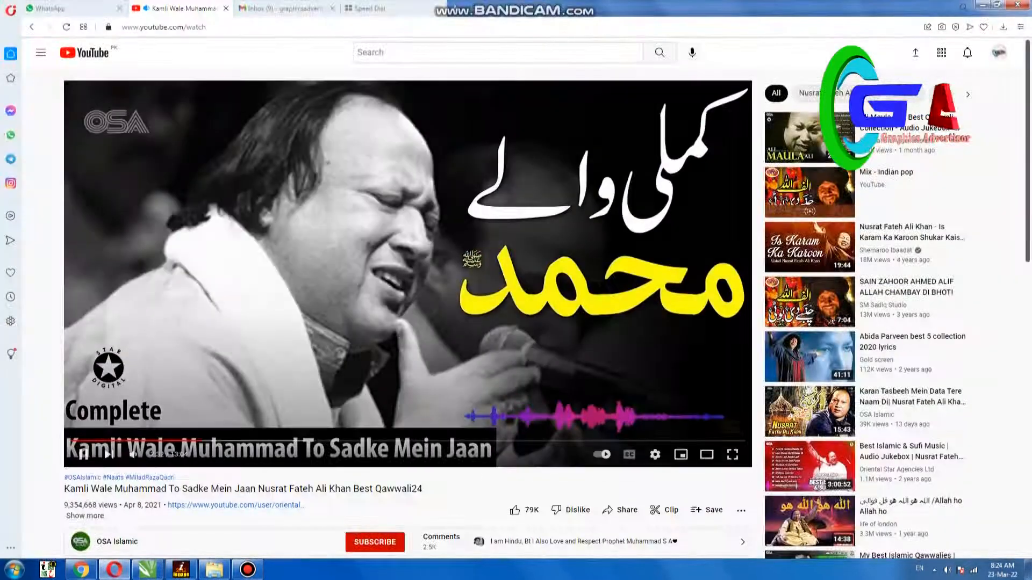
{"action": "key", "text": "alt+Tab"}
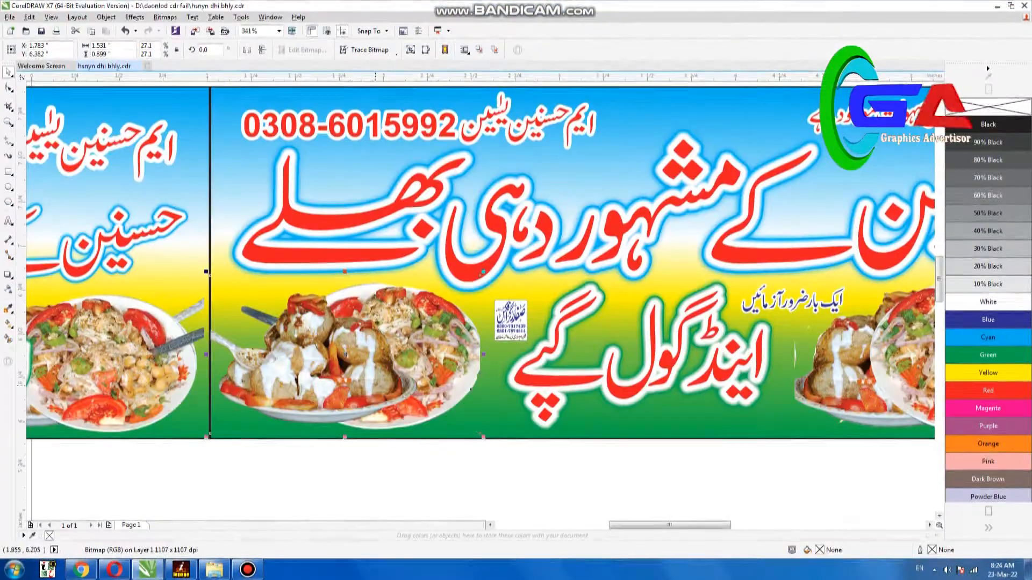
Inspect the middle panel's two food plate images by selecting the left one and the right one.
{"action": "key", "text": "Escape"}
{"action": "left_click", "coordinate": [414, 357]}
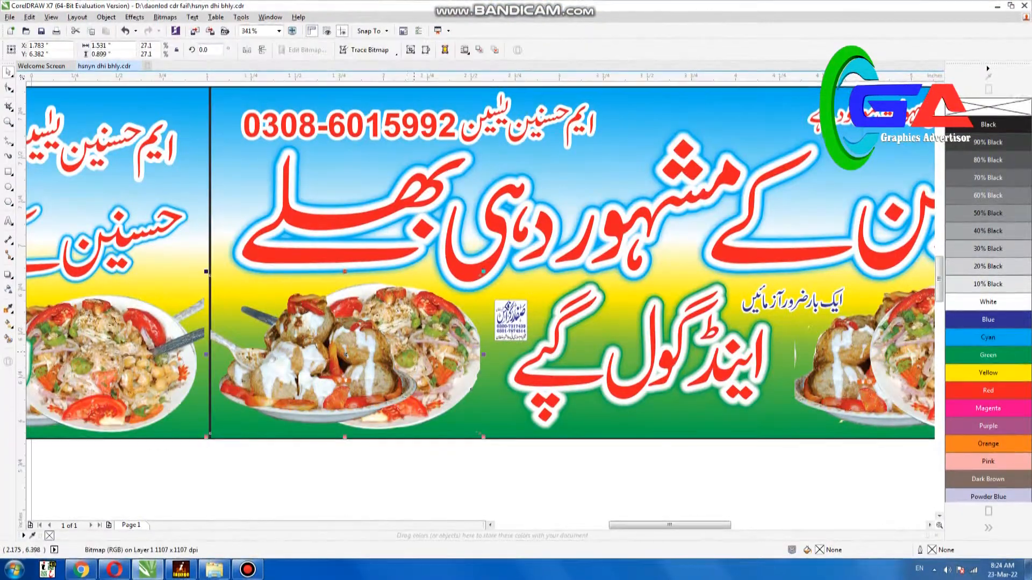
{"action": "left_click", "coordinate": [428, 349]}
{"action": "left_click", "coordinate": [666, 354]}
{"action": "left_click", "coordinate": [696, 349]}
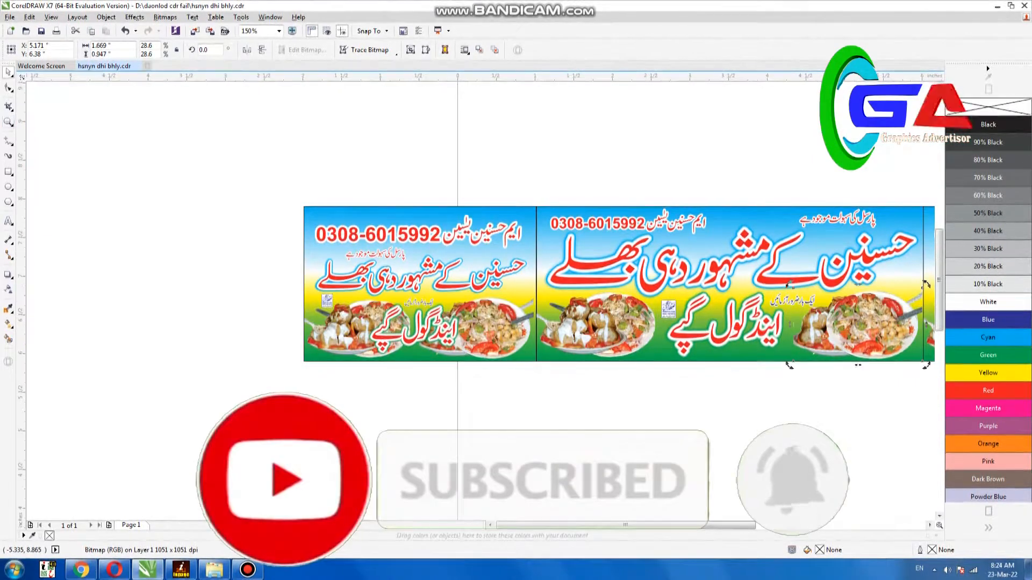
Select the banner's left panel group and examine the outline and glow of its main Urdu heading up close.
{"action": "key", "text": "z"}
{"action": "left_click_drag", "start_coordinate": [364, 213], "coordinate": [545, 323]}
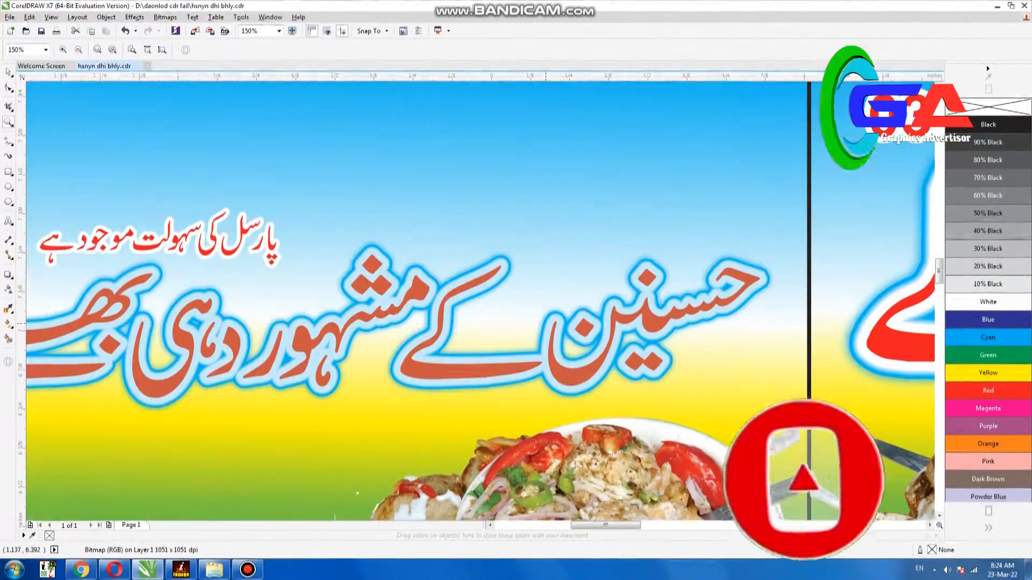
{"action": "key", "text": "space"}
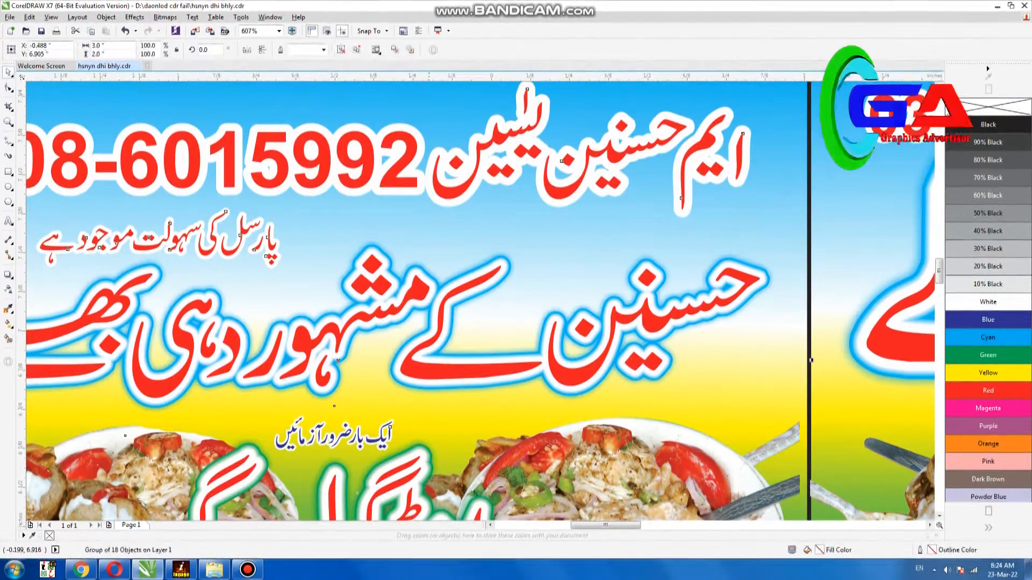
{"action": "scroll", "coordinate": [415, 326], "scroll_direction": "up", "scroll_amount": 1}
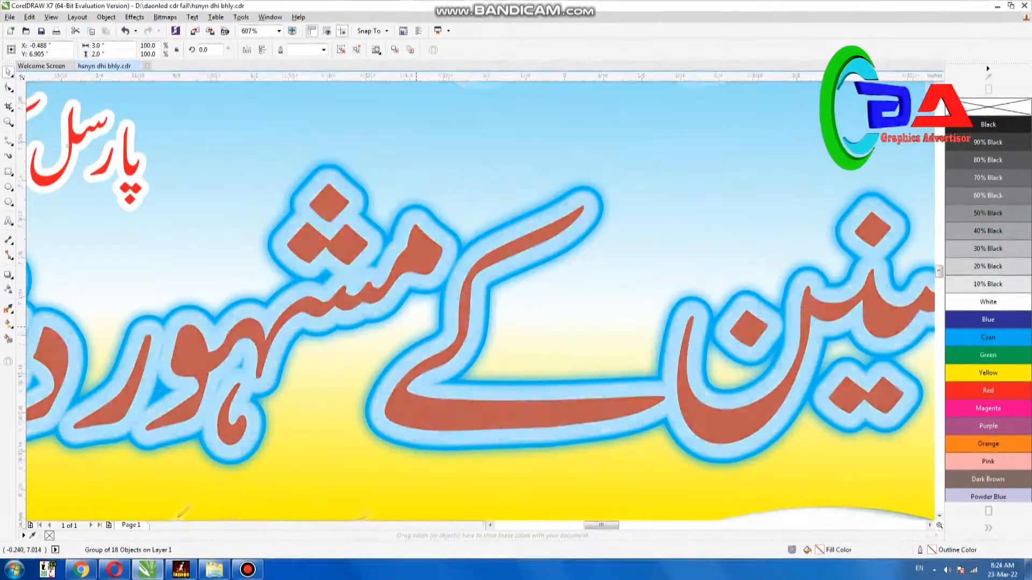
{"action": "scroll", "coordinate": [416, 326], "scroll_direction": "up", "scroll_amount": 1}
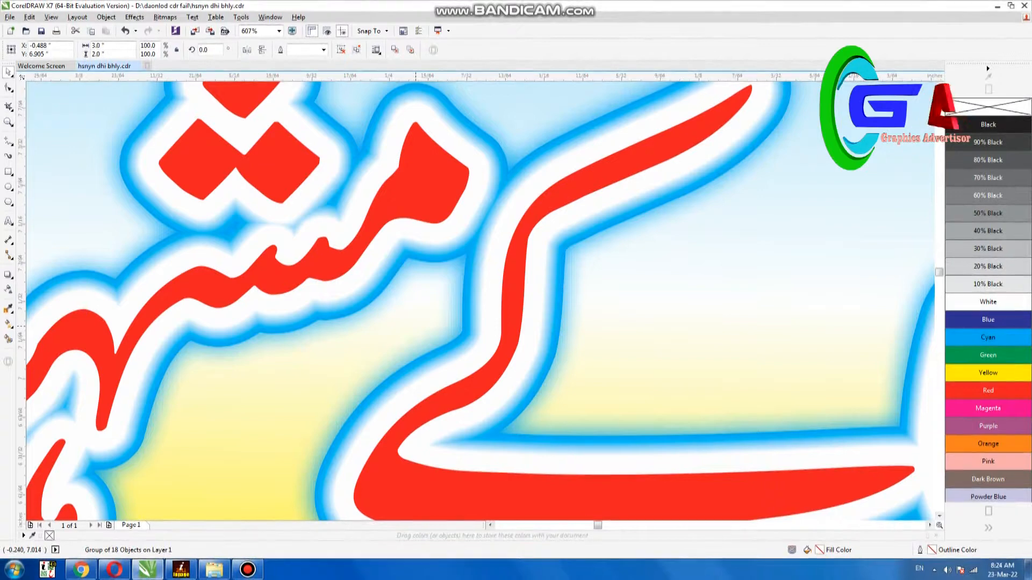
{"action": "scroll", "coordinate": [416, 326], "scroll_direction": "up", "scroll_amount": 1}
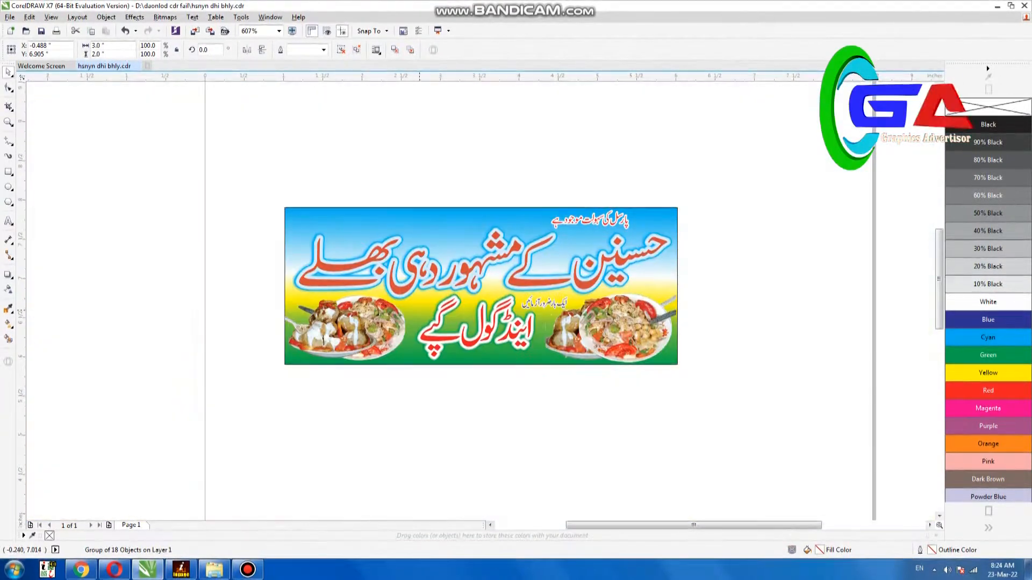
Examine the food plate images and Urdu lettering in the banner's middle and right panels up close.
{"action": "key", "text": "z"}
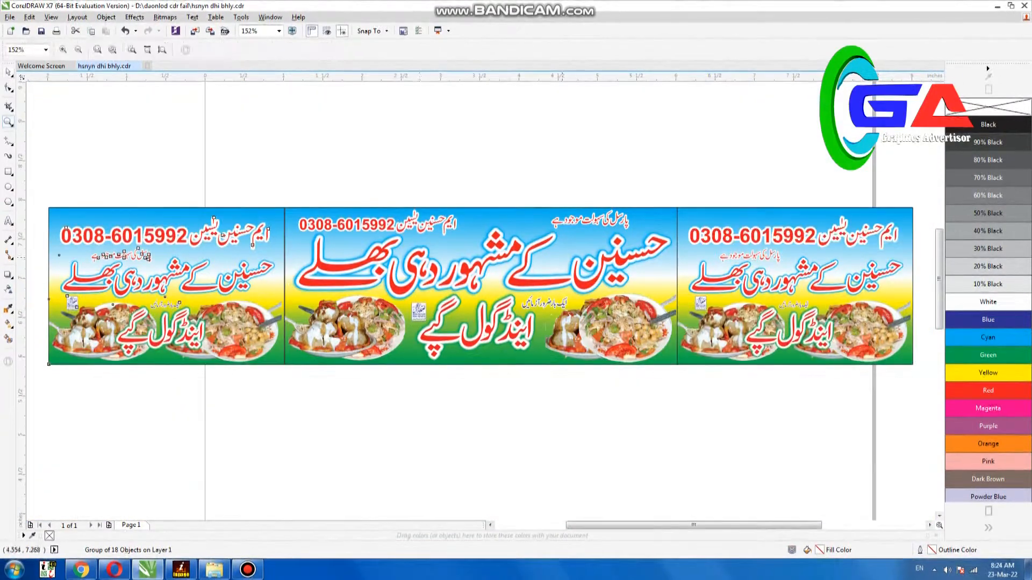
{"action": "left_click_drag", "start_coordinate": [559, 251], "coordinate": [678, 348]}
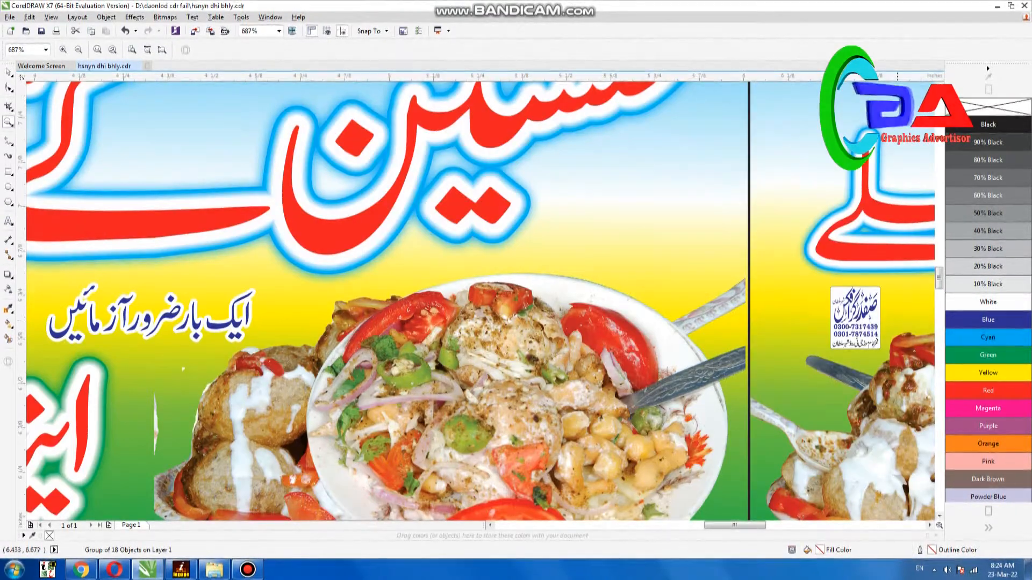
{"action": "scroll", "coordinate": [896, 321], "scroll_direction": "down", "scroll_amount": 2}
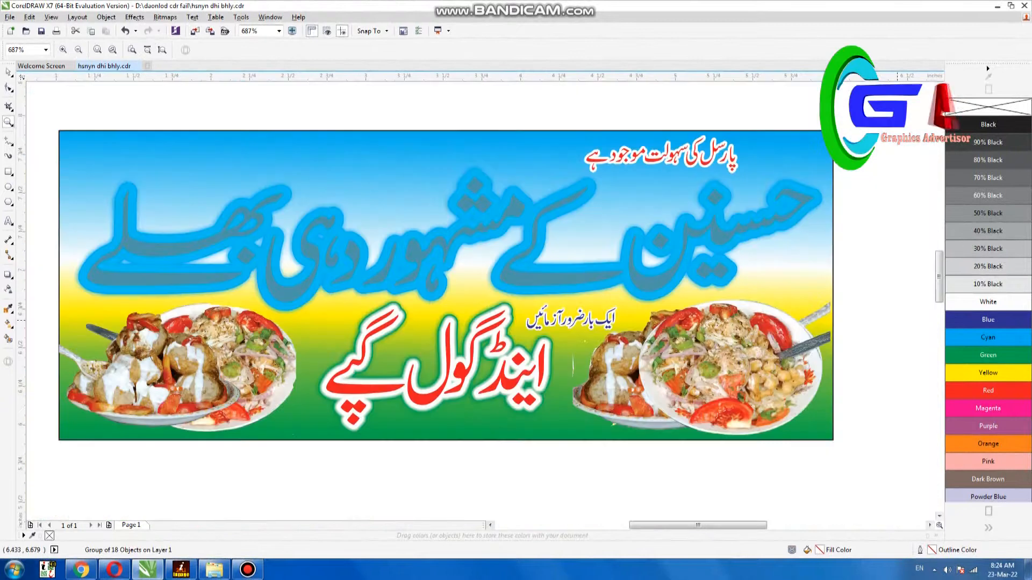
{"action": "key", "text": "shift+F2"}
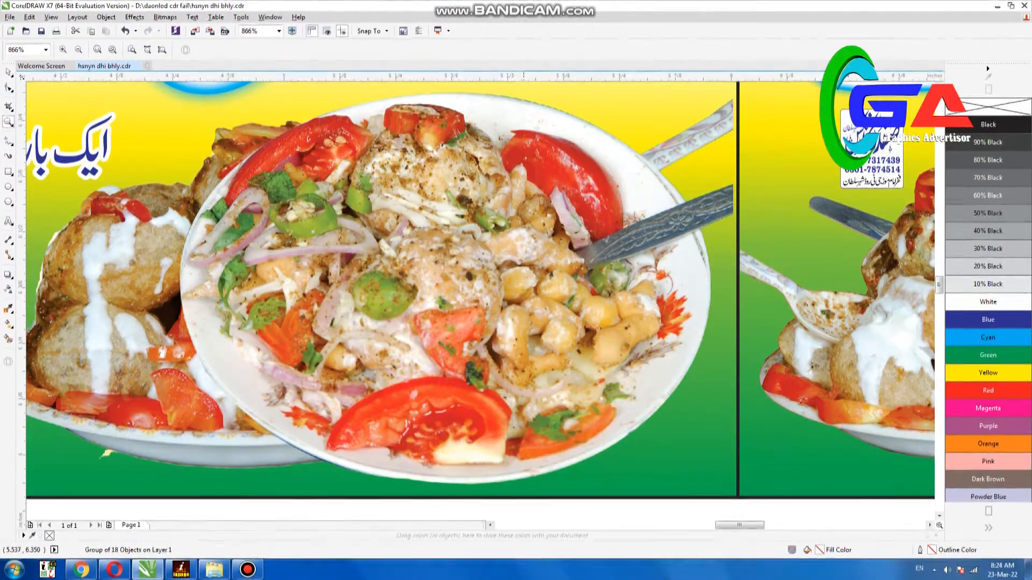
{"action": "scroll", "coordinate": [892, 320], "scroll_direction": "down", "scroll_amount": 2}
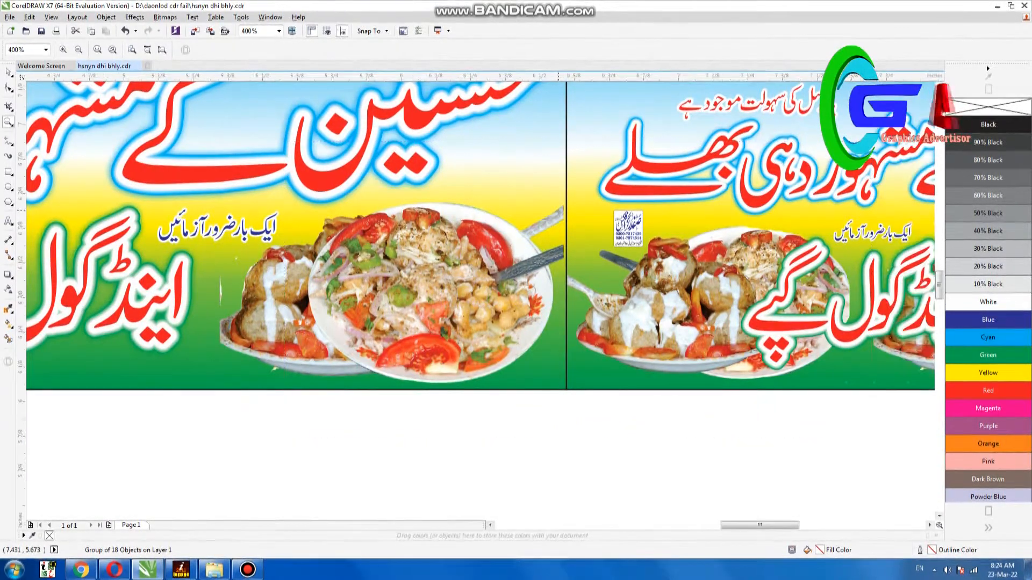
{"action": "scroll", "coordinate": [933, 275], "scroll_direction": "up", "scroll_amount": 1}
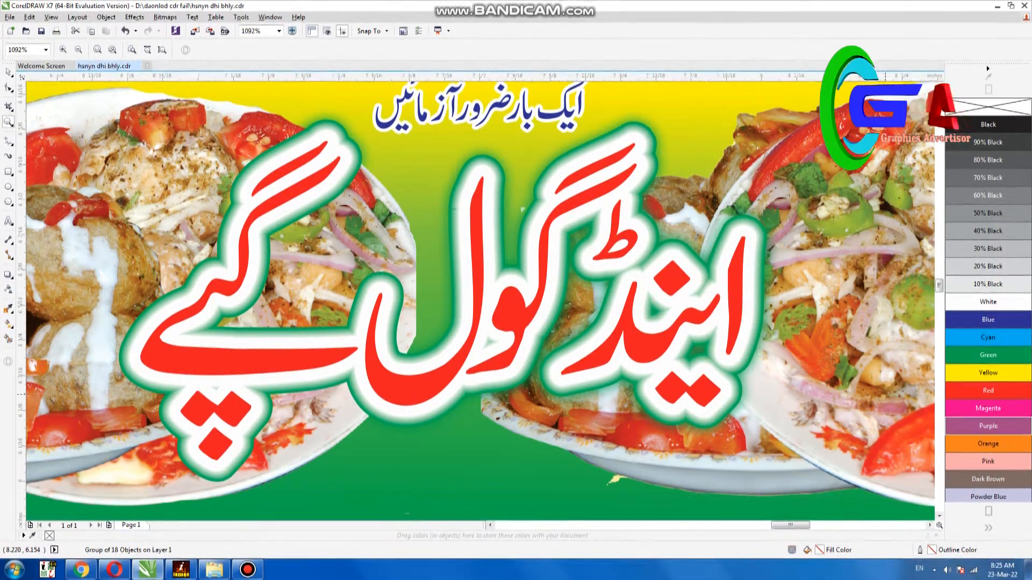
{"action": "scroll", "coordinate": [884, 395], "scroll_direction": "down", "scroll_amount": 2}
{"action": "scroll", "coordinate": [884, 395], "scroll_direction": "down", "scroll_amount": 2}
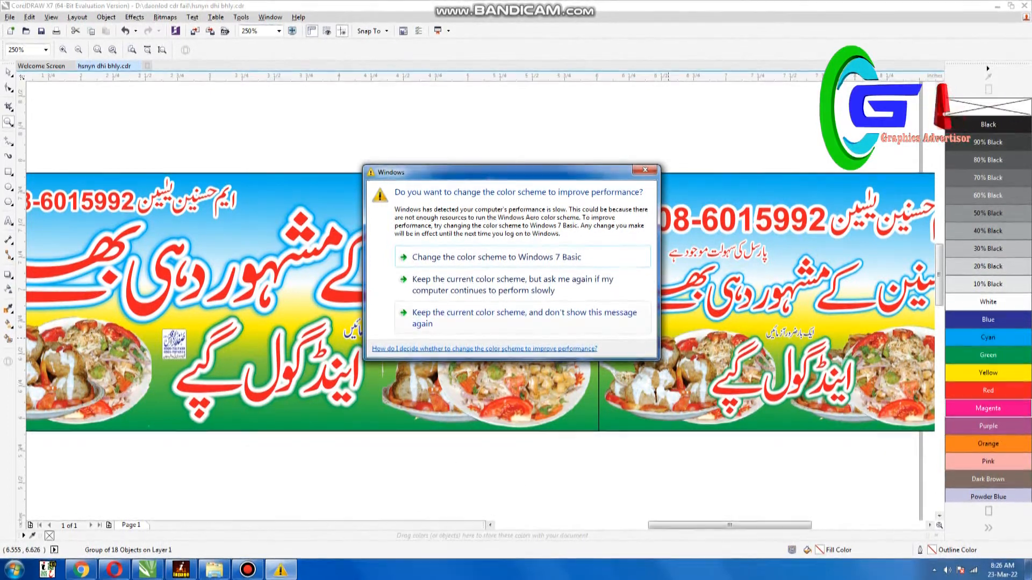
Keep the current Windows color scheme, but ask again if the computer continues to perform slowly.
{"action": "left_click", "coordinate": [505, 284]}
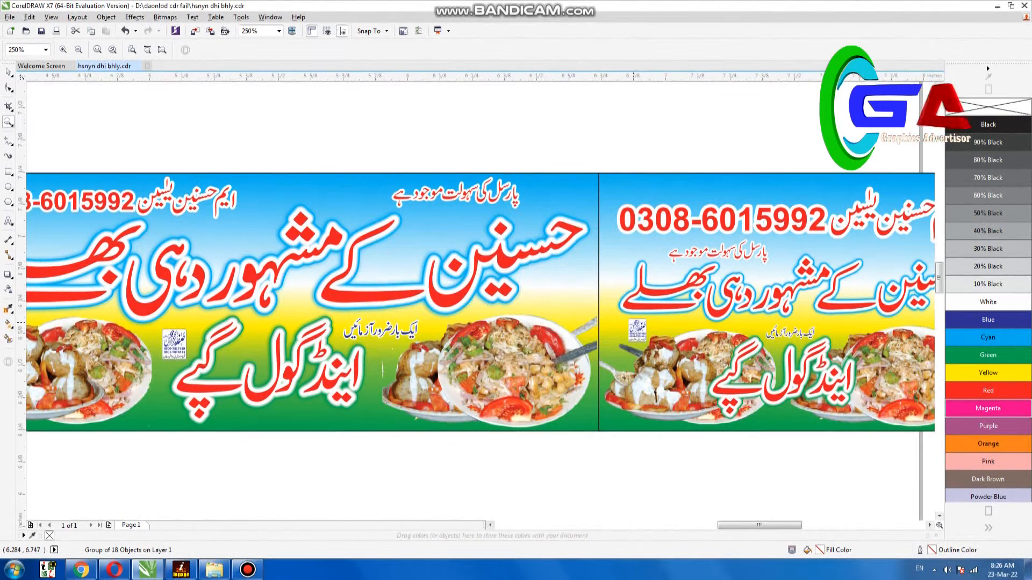